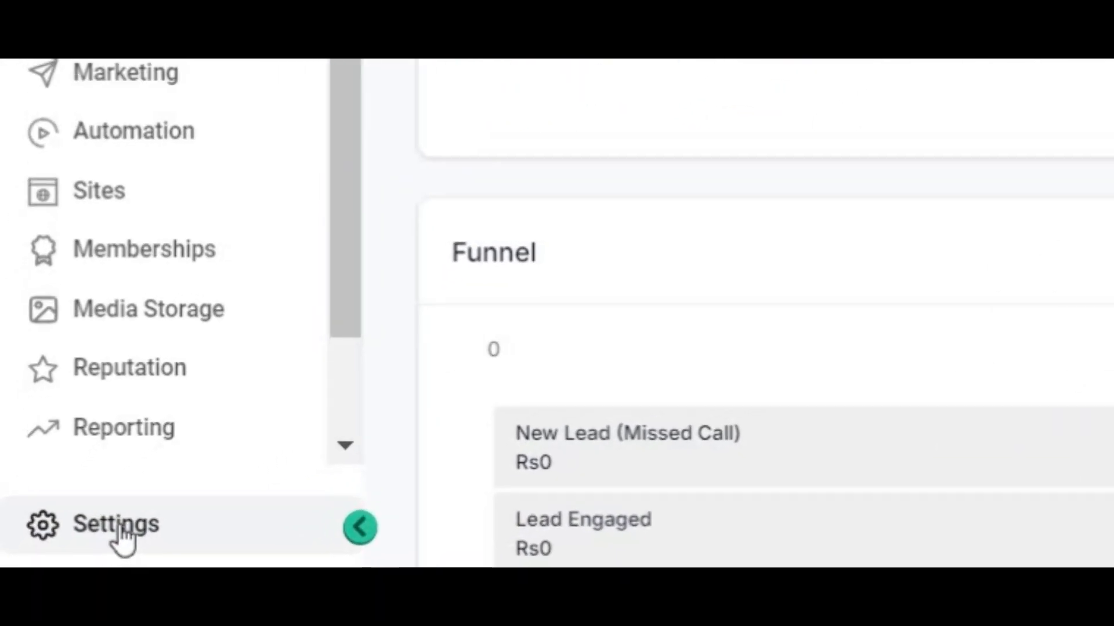
- Open the Custom Fields page in the settings and look over the list of all fields
{"action": "left_click", "coordinate": [121, 531]}
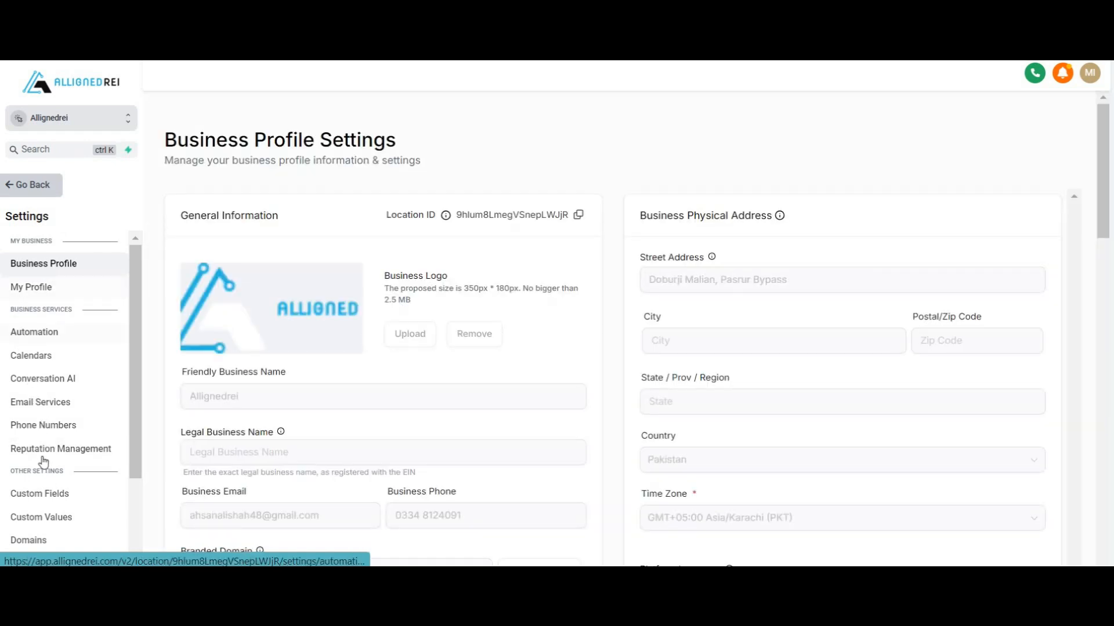
{"action": "left_click", "coordinate": [43, 498]}
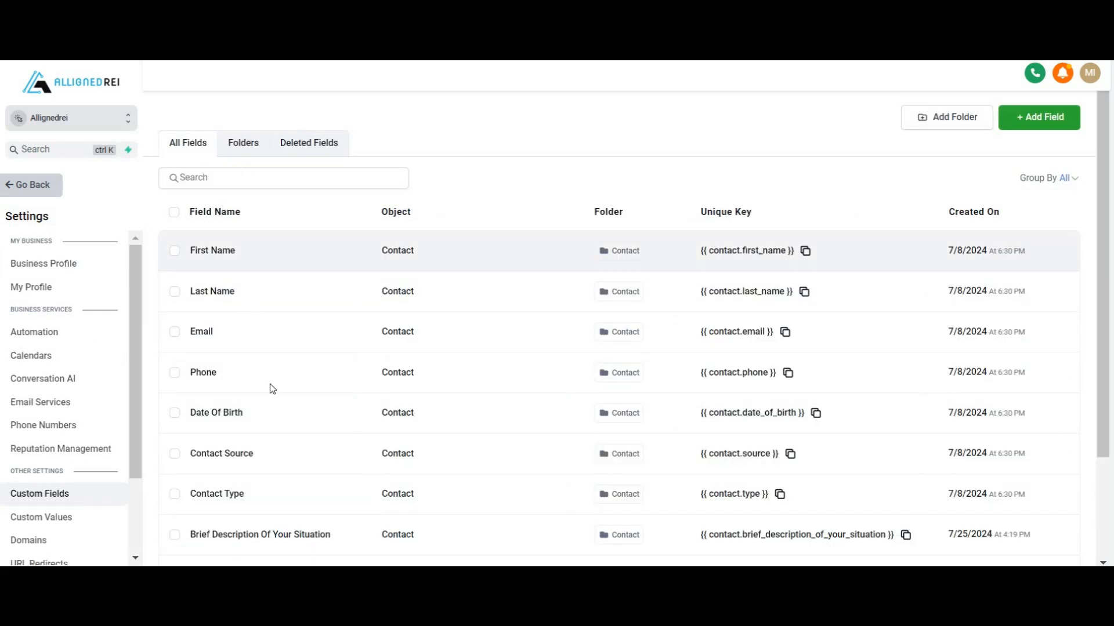
{"action": "scroll", "coordinate": [287, 435], "scroll_direction": "down", "scroll_amount": 3}
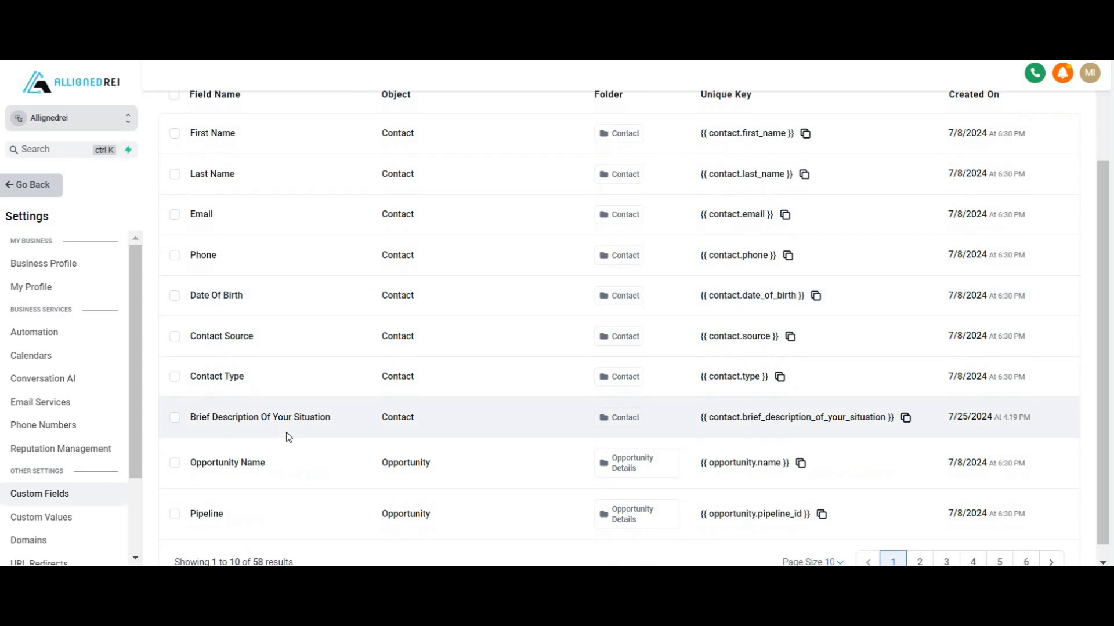
{"action": "scroll", "coordinate": [287, 432], "scroll_direction": "up", "scroll_amount": 3}
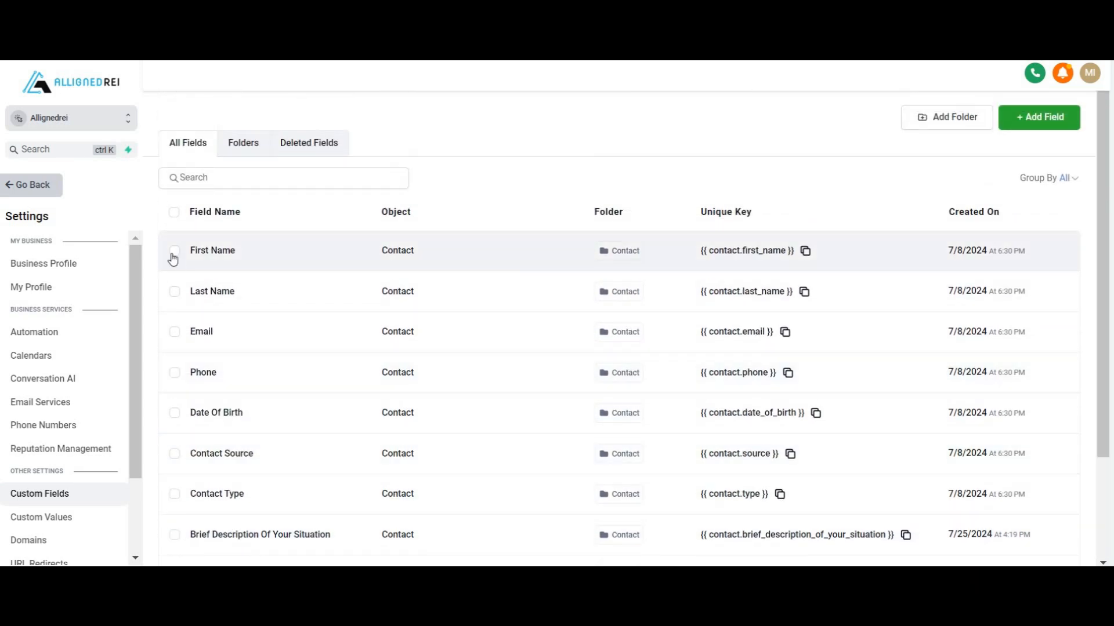
{"action": "left_click", "coordinate": [173, 252]}
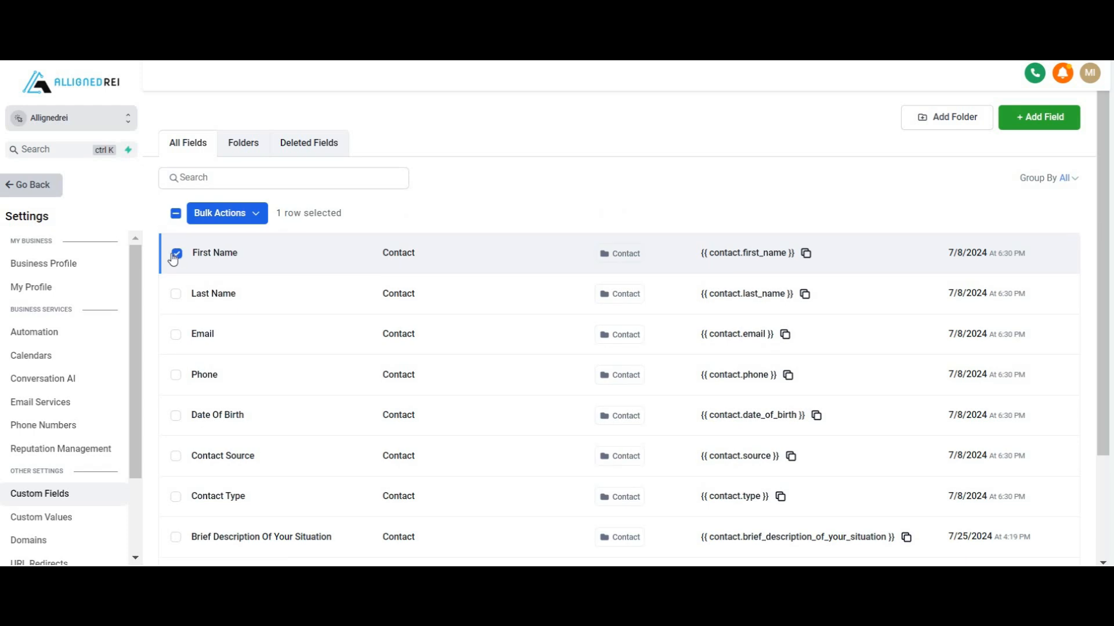
{"action": "left_click", "coordinate": [176, 254]}
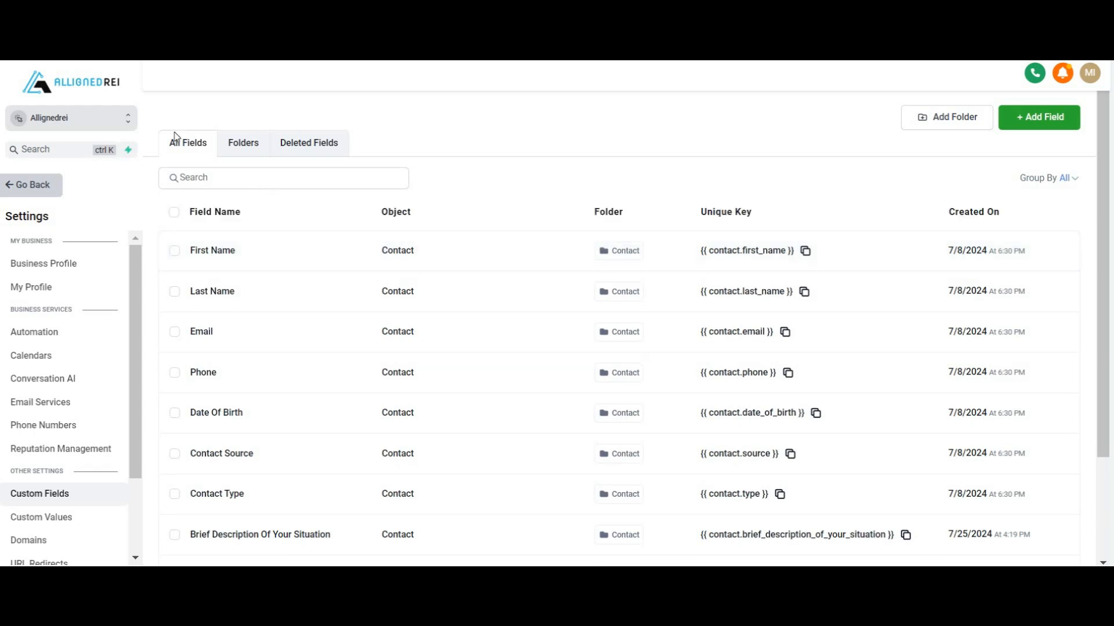
- Examine the field folders, the fields inside the Contact folder and the deleted fields, then return to all fields
{"action": "left_click", "coordinate": [235, 151]}
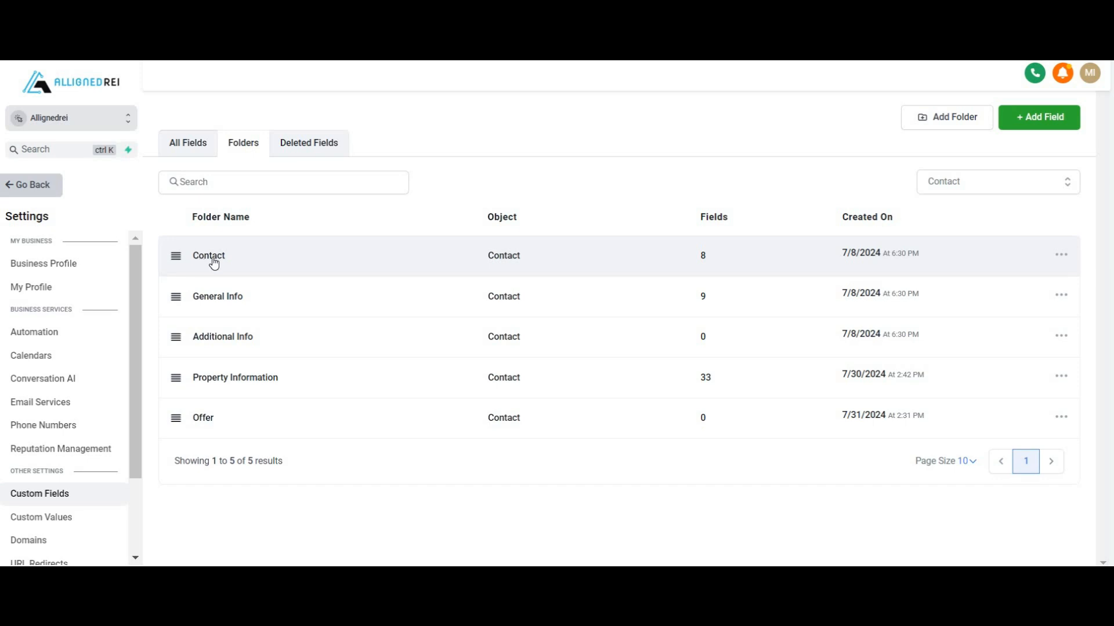
{"action": "left_click", "coordinate": [215, 263]}
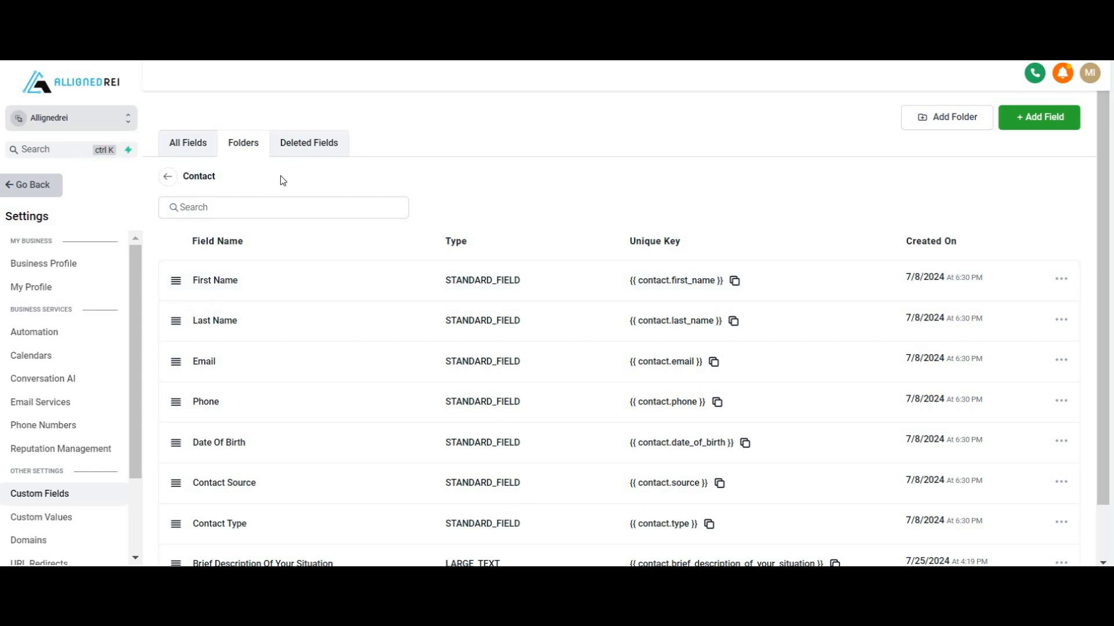
{"action": "left_click", "coordinate": [315, 153]}
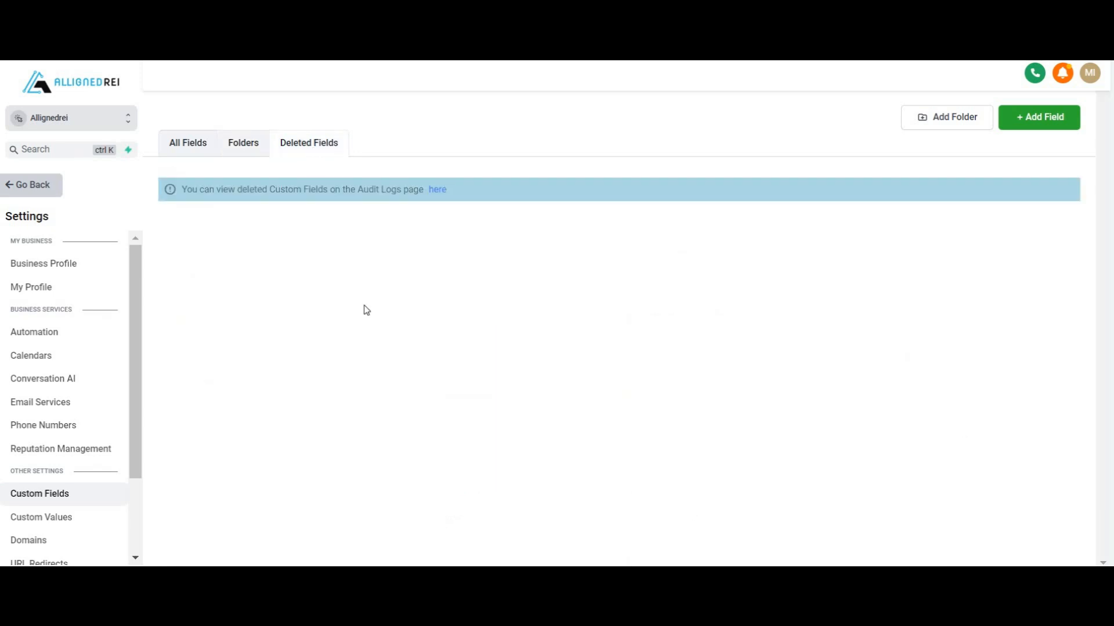
{"action": "left_click", "coordinate": [191, 150]}
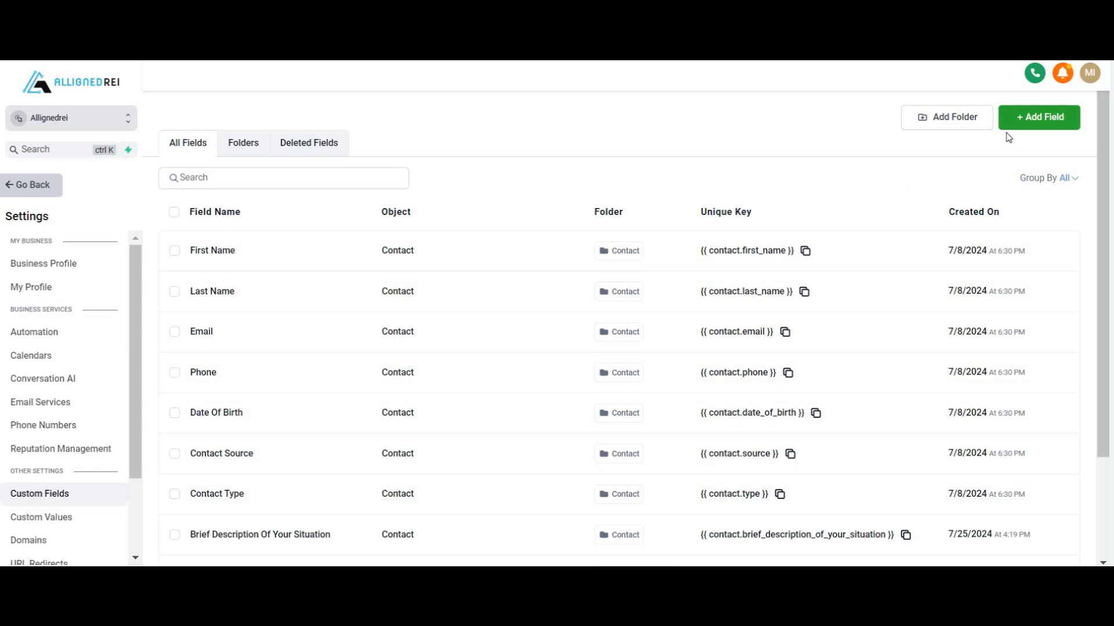
- Start a new custom field and preview the Single Line, Multi Line and Text Box List types
{"action": "left_click", "coordinate": [1032, 117]}
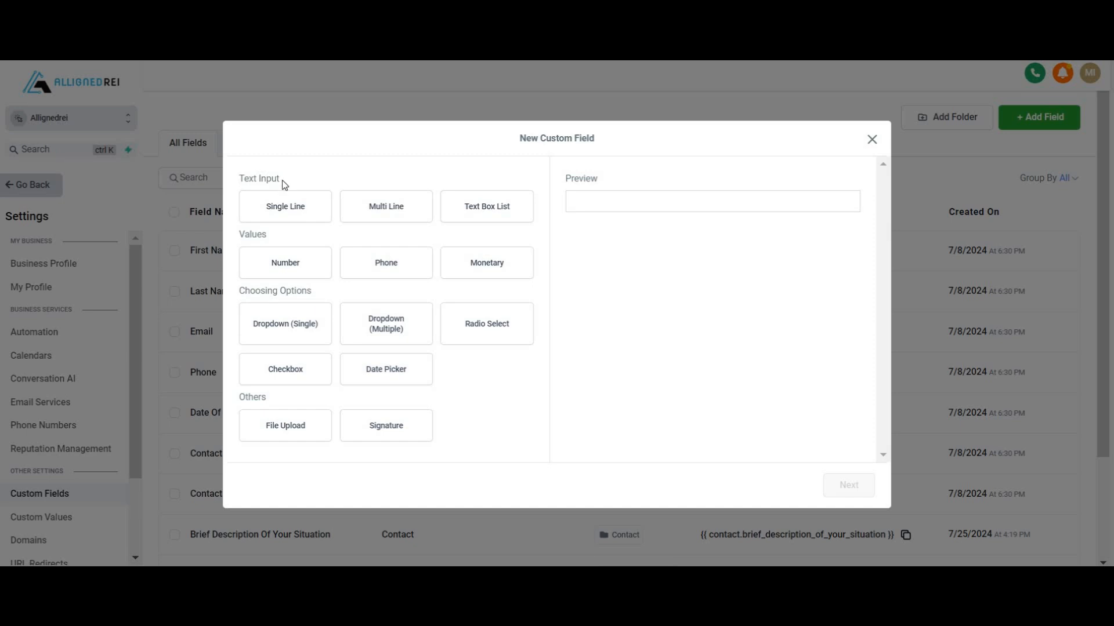
{"action": "left_click", "coordinate": [299, 214]}
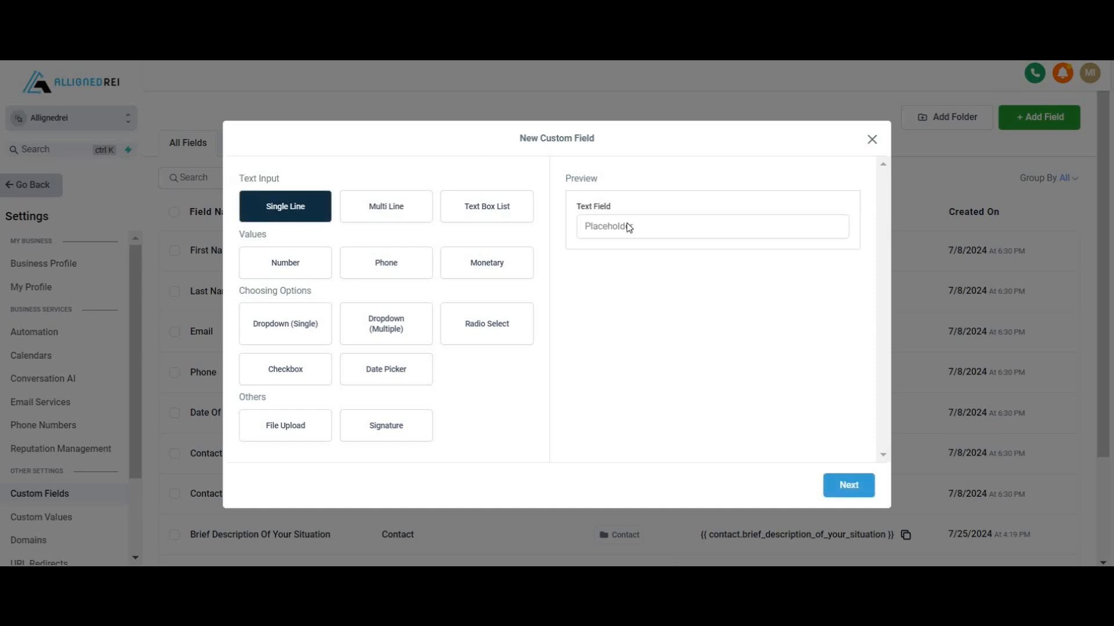
{"action": "left_click", "coordinate": [425, 218]}
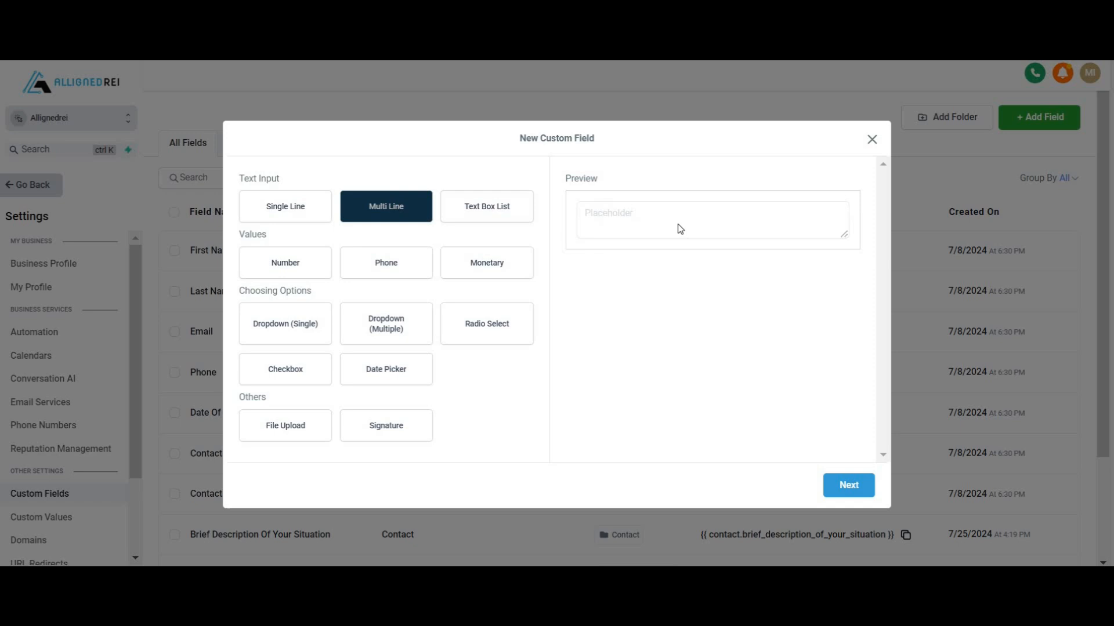
{"action": "left_click", "coordinate": [496, 220]}
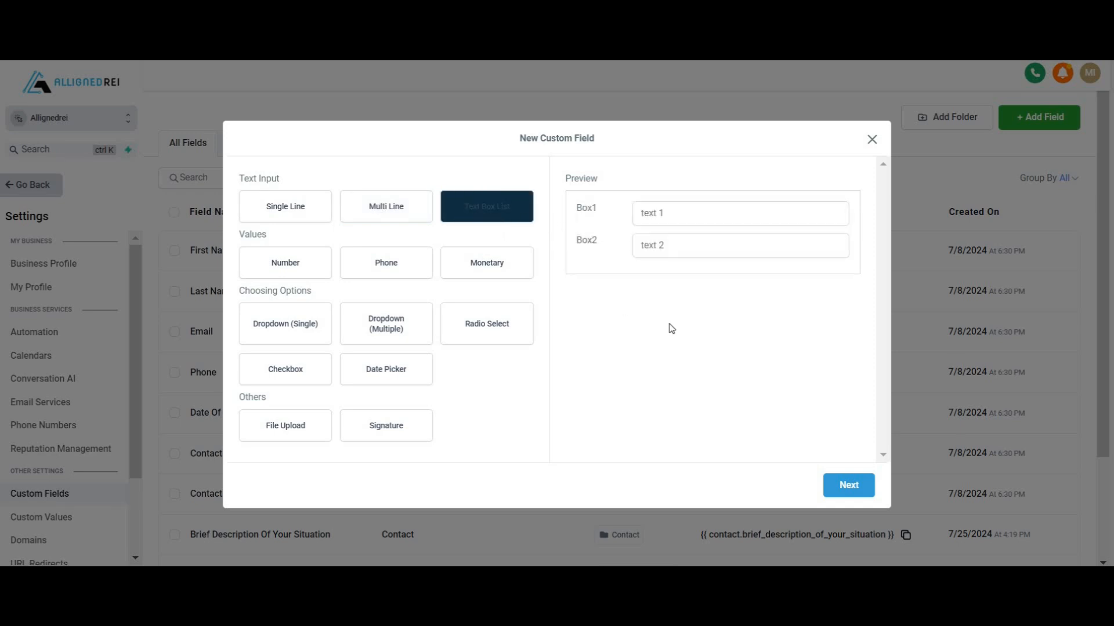
- Preview the Number, Phone and Monetary value types for the new custom field
{"action": "left_click", "coordinate": [282, 263]}
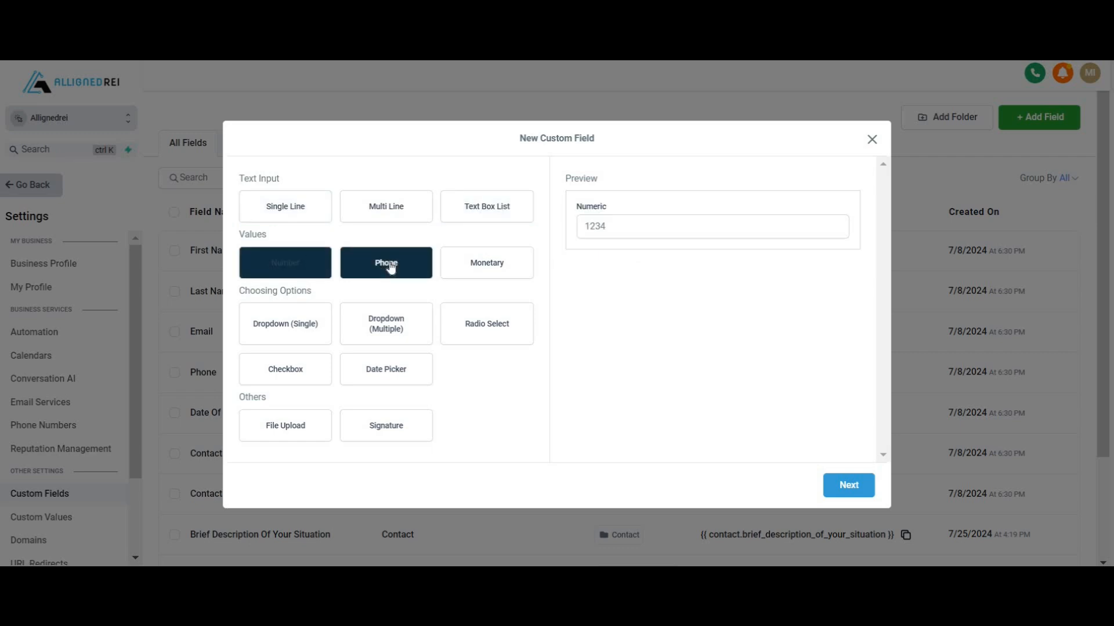
{"action": "left_click", "coordinate": [390, 267]}
{"action": "left_click", "coordinate": [513, 272]}
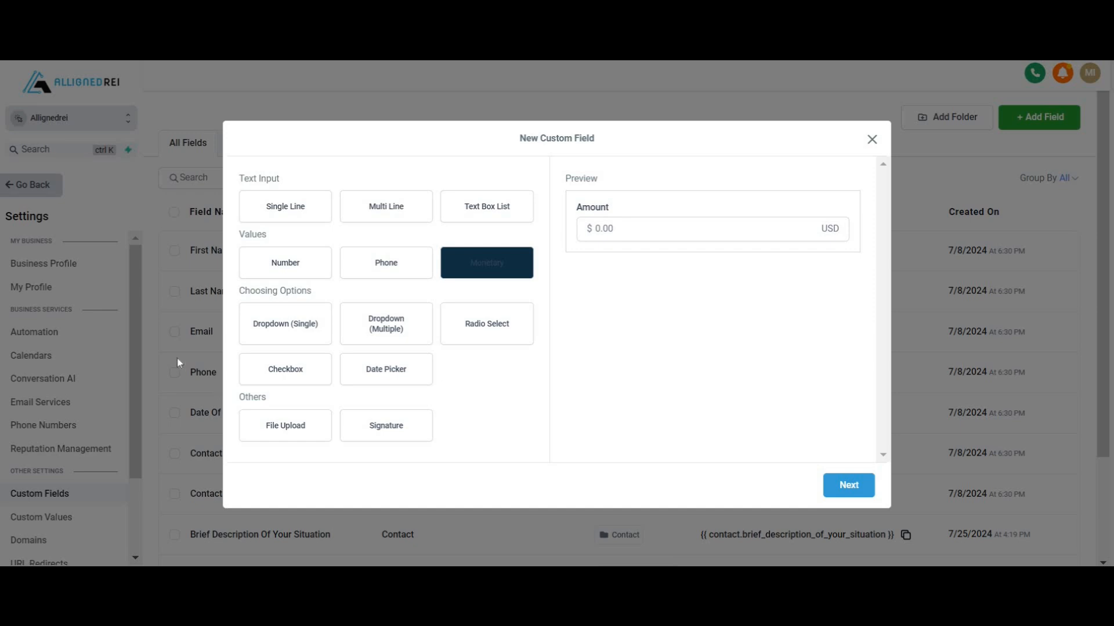
- Preview the Dropdown (Single) and Dropdown (Multiple) types and inspect the sample options of each
{"action": "left_click", "coordinate": [282, 330]}
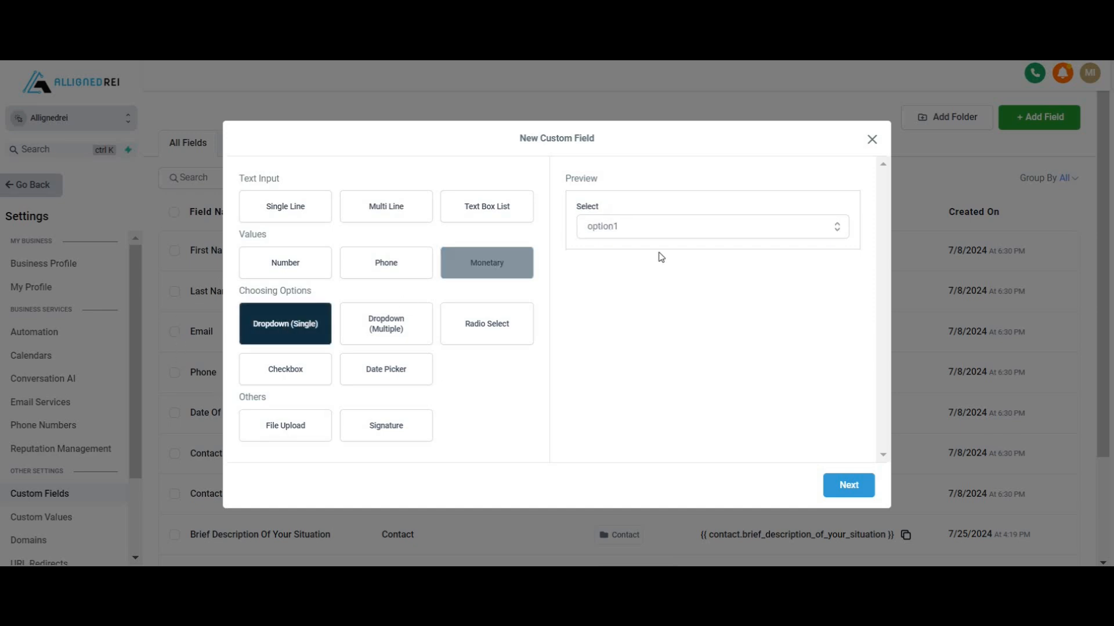
{"action": "left_click", "coordinate": [698, 239]}
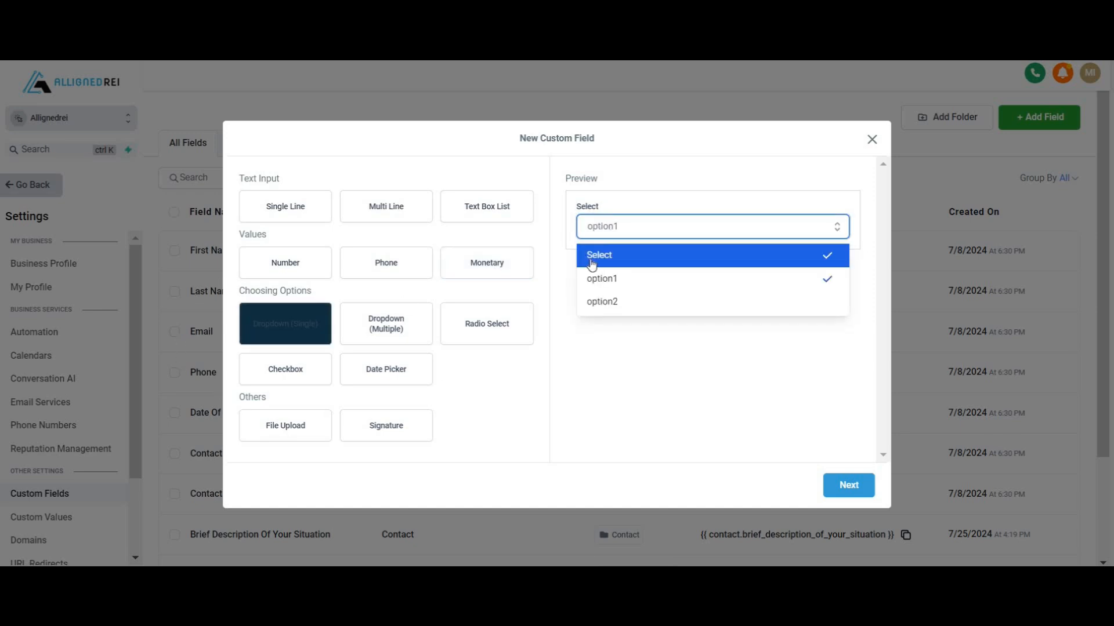
{"action": "left_click", "coordinate": [579, 351]}
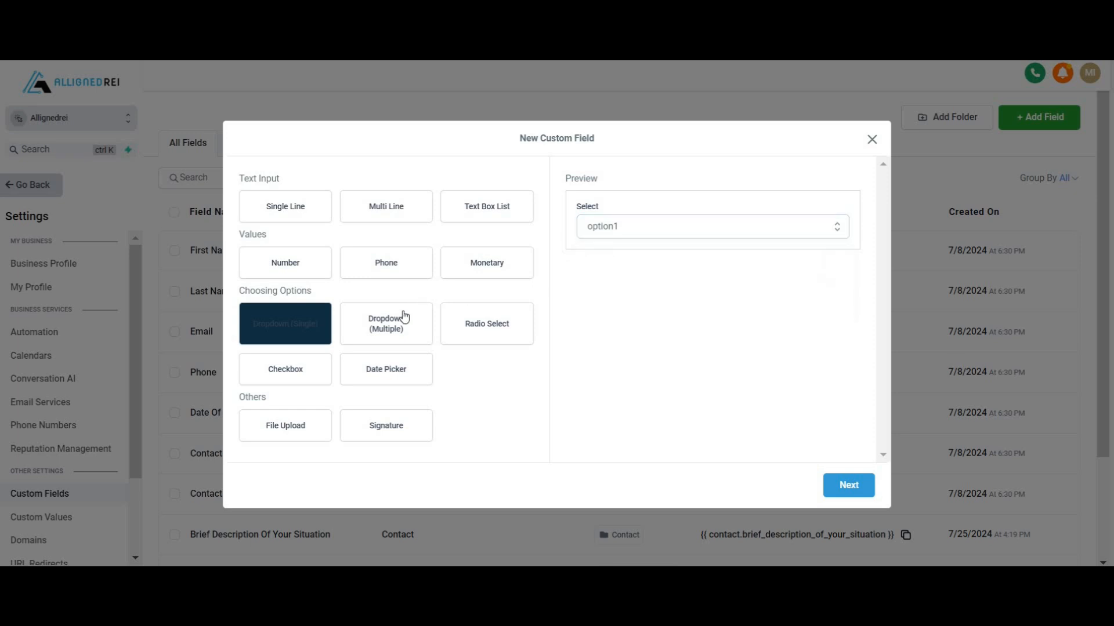
{"action": "left_click", "coordinate": [399, 326]}
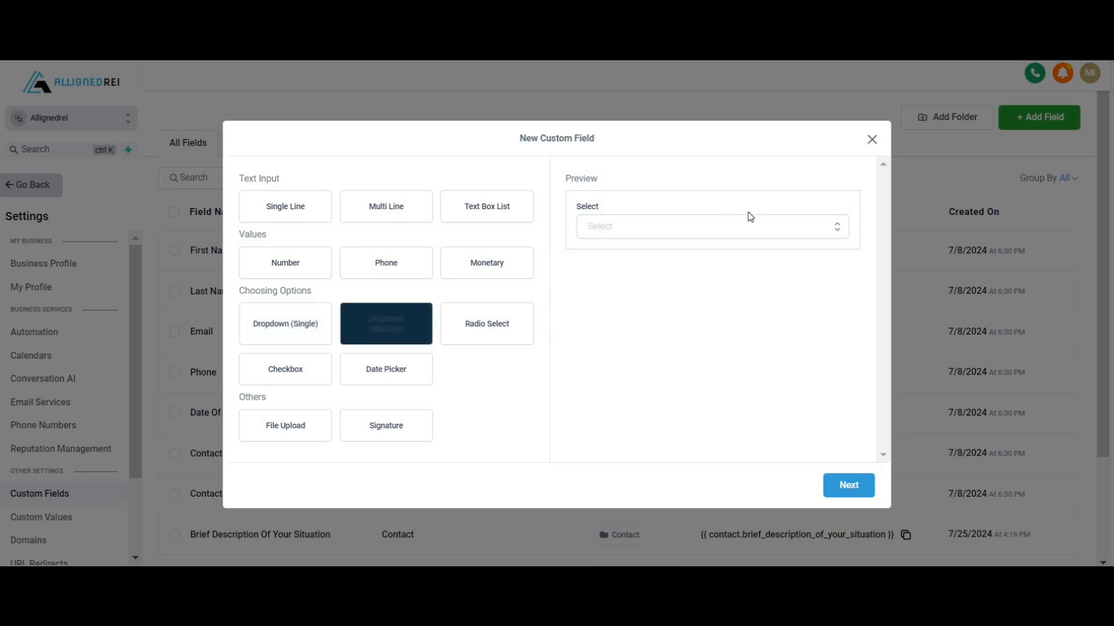
{"action": "left_click", "coordinate": [747, 231]}
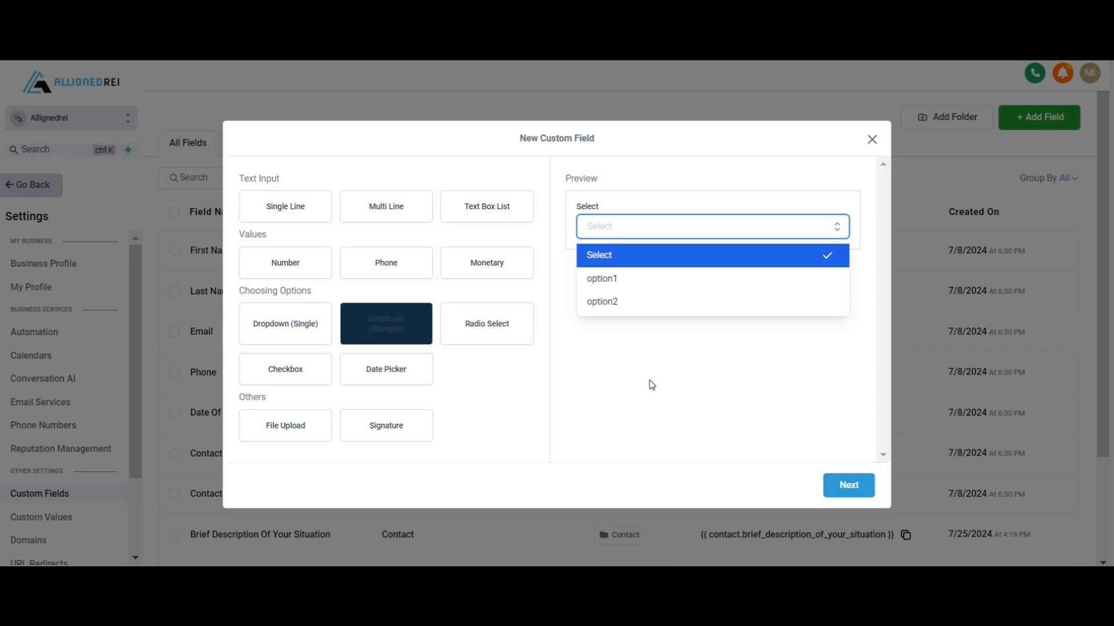
{"action": "left_click", "coordinate": [514, 341]}
- Preview the Radio Select, Checkbox and Date Picker types, including the date picker's sample calendar
{"action": "left_click", "coordinate": [477, 331]}
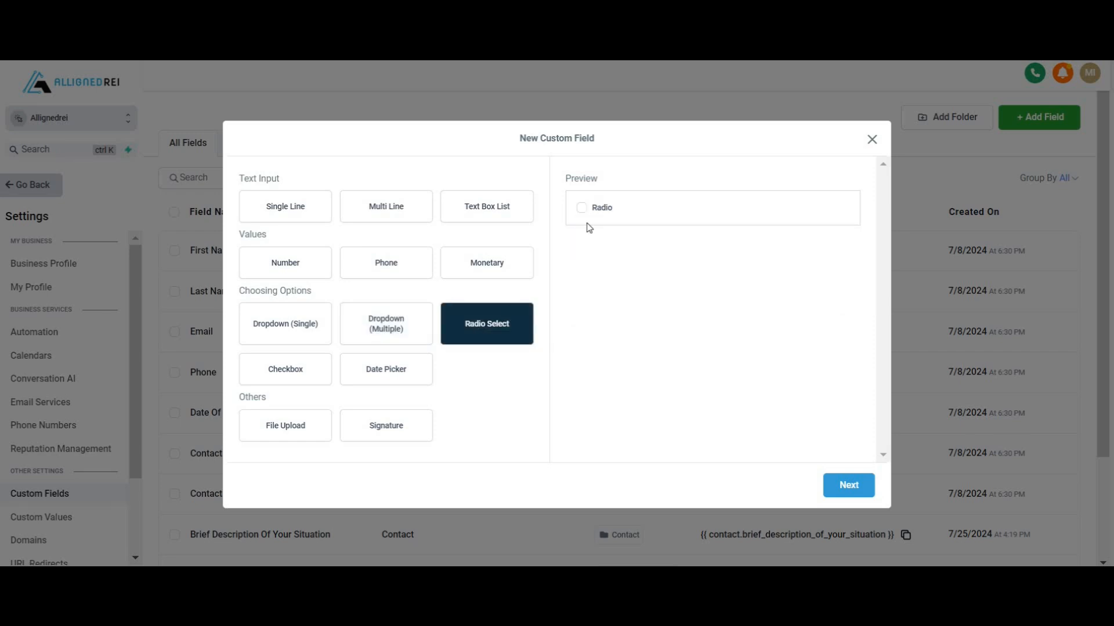
{"action": "left_click", "coordinate": [582, 213]}
{"action": "left_click", "coordinate": [298, 370]}
{"action": "left_click", "coordinate": [392, 374]}
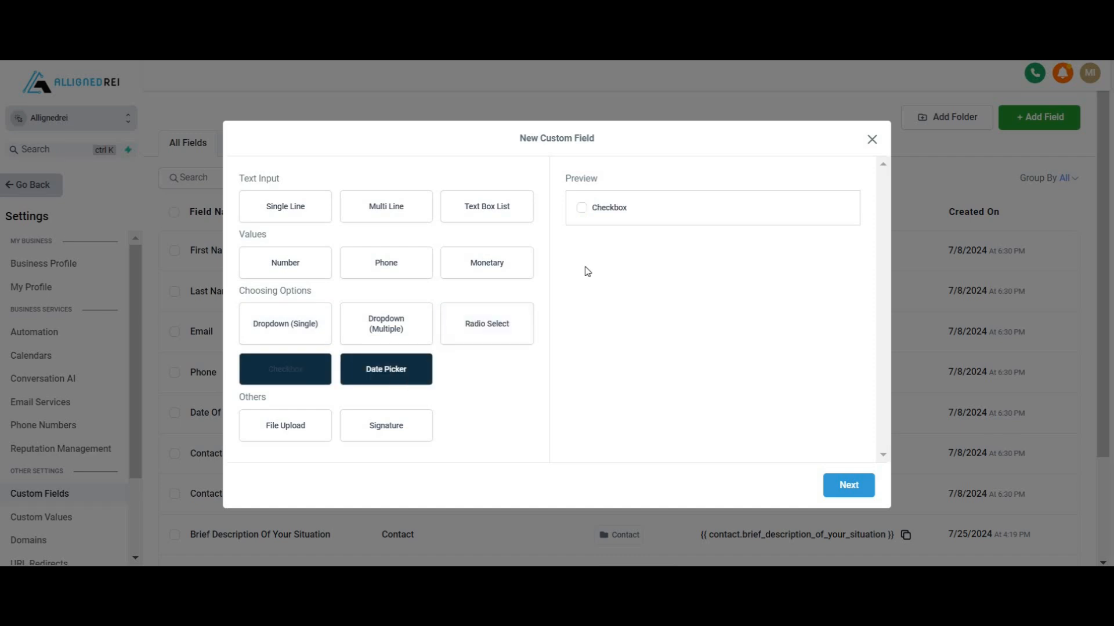
{"action": "left_click", "coordinate": [656, 215]}
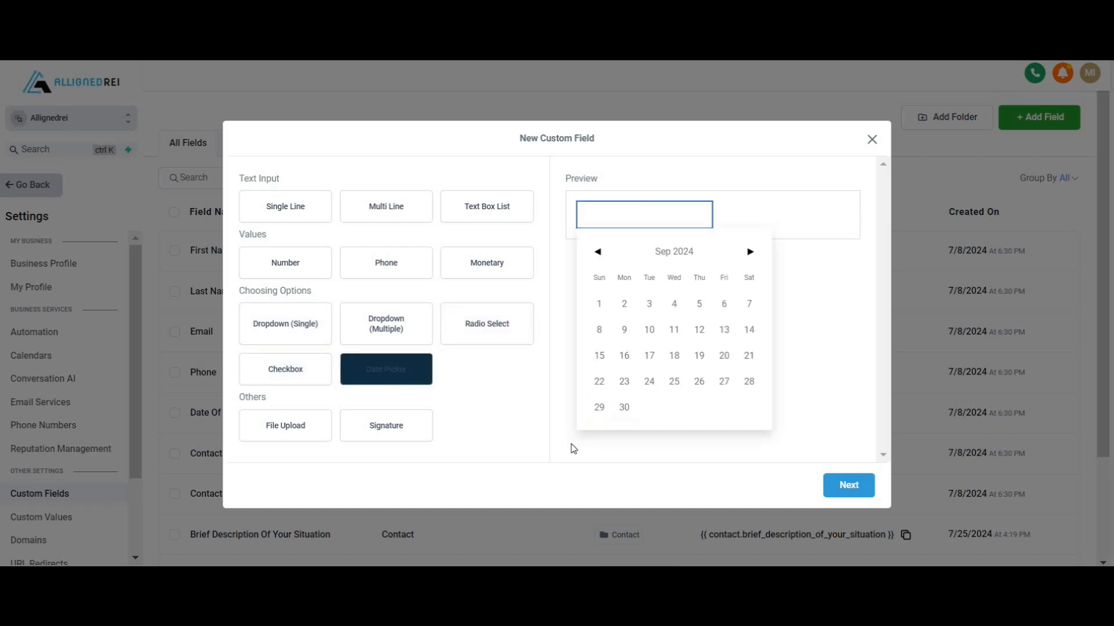
{"action": "left_click", "coordinate": [573, 448]}
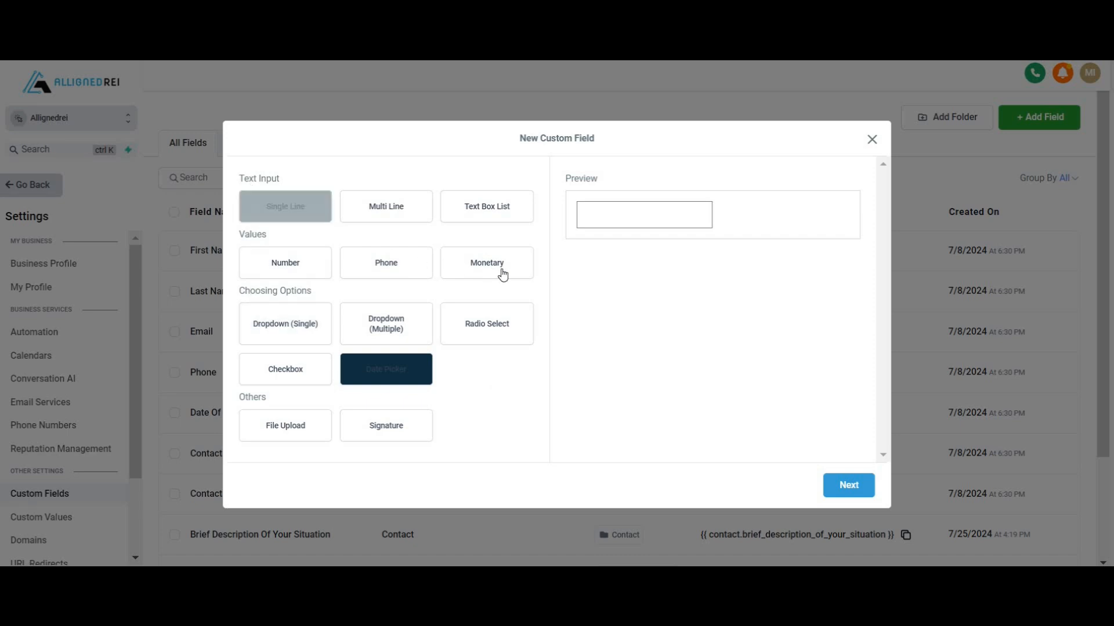
- Choose Dropdown (Single) as the field type and name the new field "Custom field"
{"action": "left_click", "coordinate": [285, 335]}
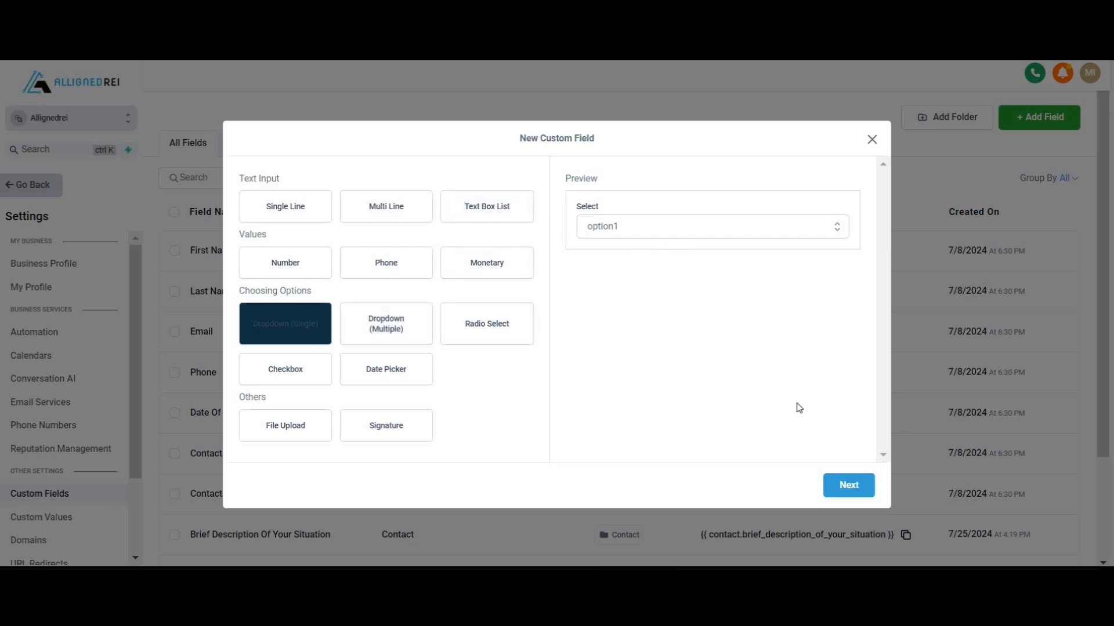
{"action": "left_click", "coordinate": [848, 487]}
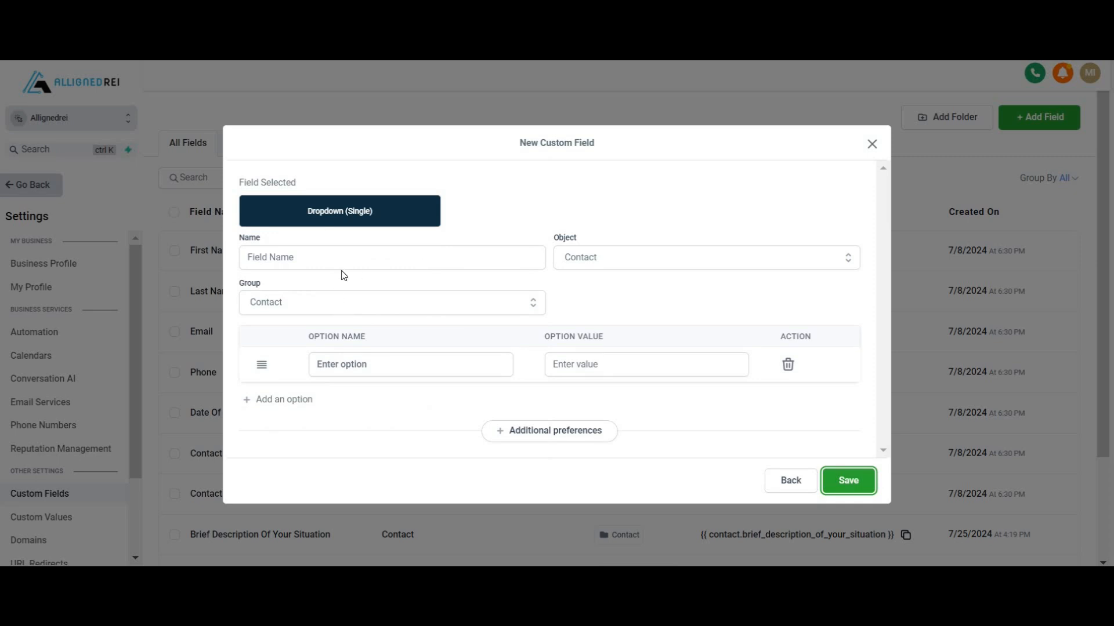
{"action": "left_click", "coordinate": [300, 260]}
{"action": "type", "text": "Custom field"}
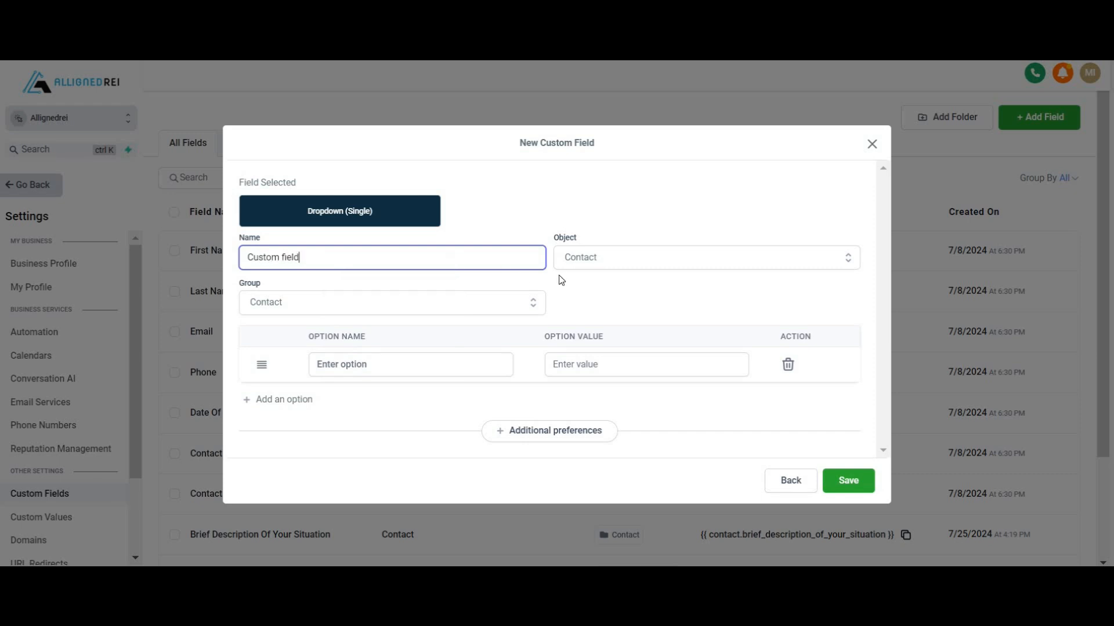
- Set the field's object to Contact and its group to Additional Info
{"action": "left_click", "coordinate": [672, 268]}
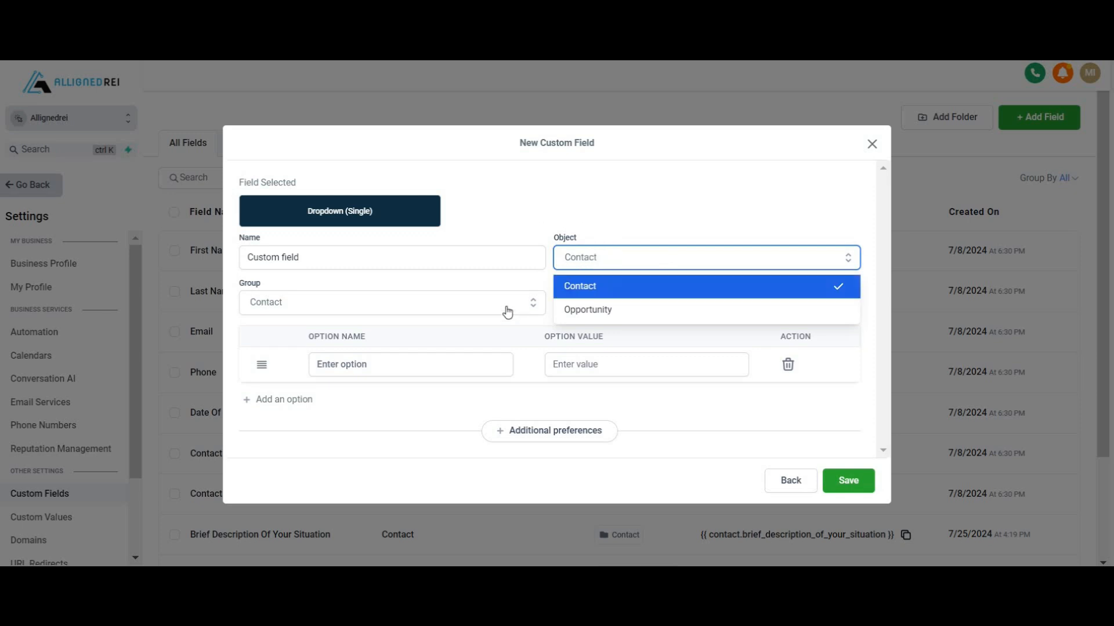
{"action": "left_click", "coordinate": [588, 293]}
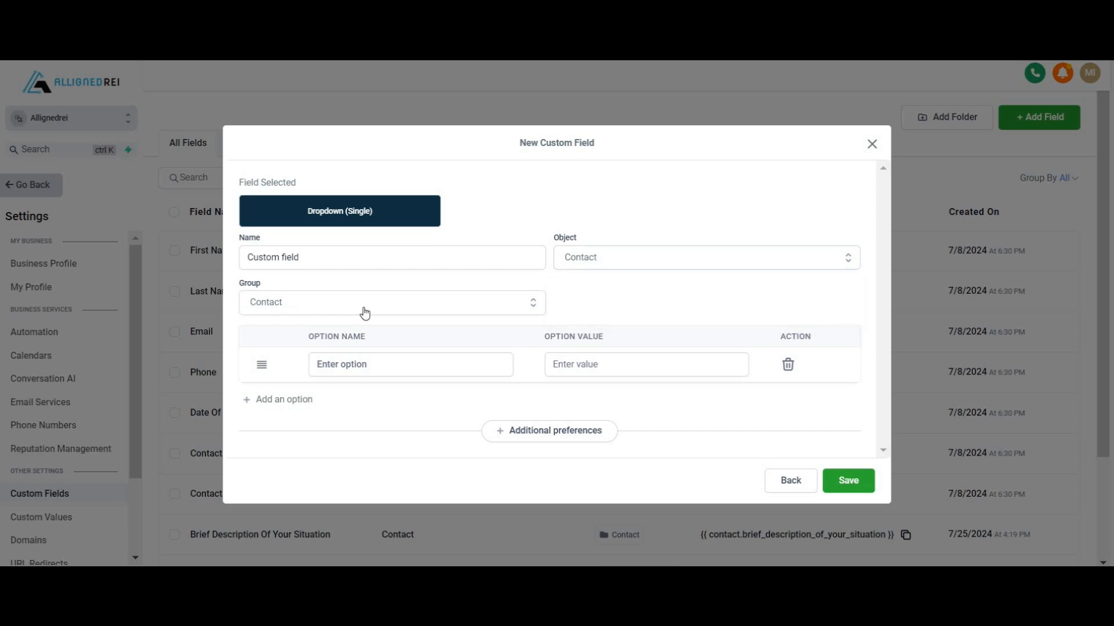
{"action": "left_click", "coordinate": [364, 313]}
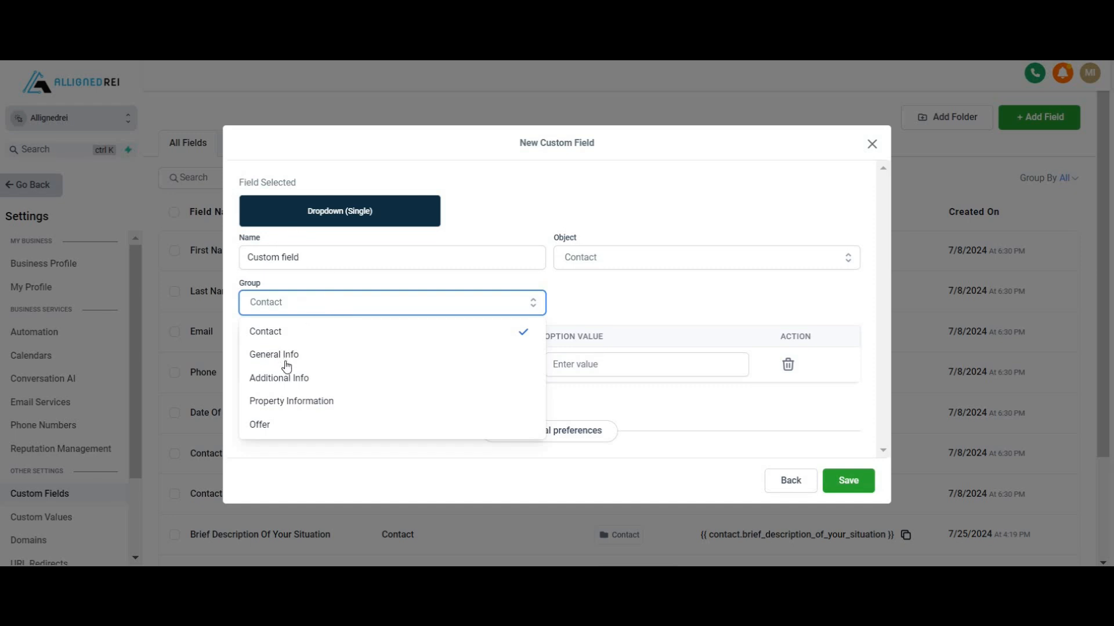
{"action": "left_click", "coordinate": [287, 384]}
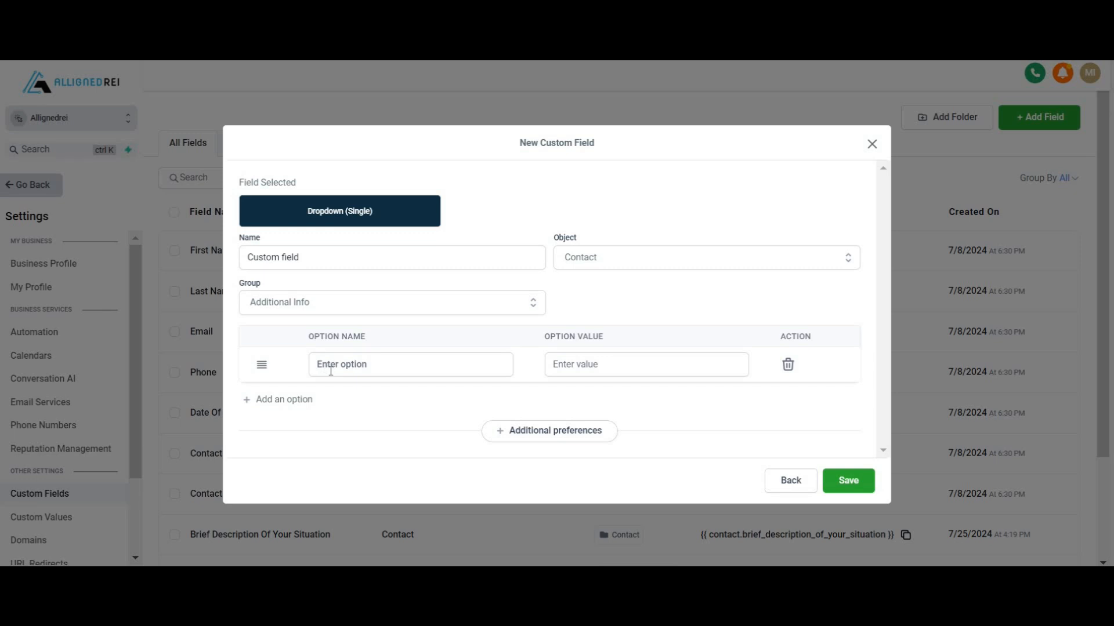
- Enter "Yes" as the first dropdown option and expand the field's additional preferences
{"action": "left_click", "coordinate": [379, 369]}
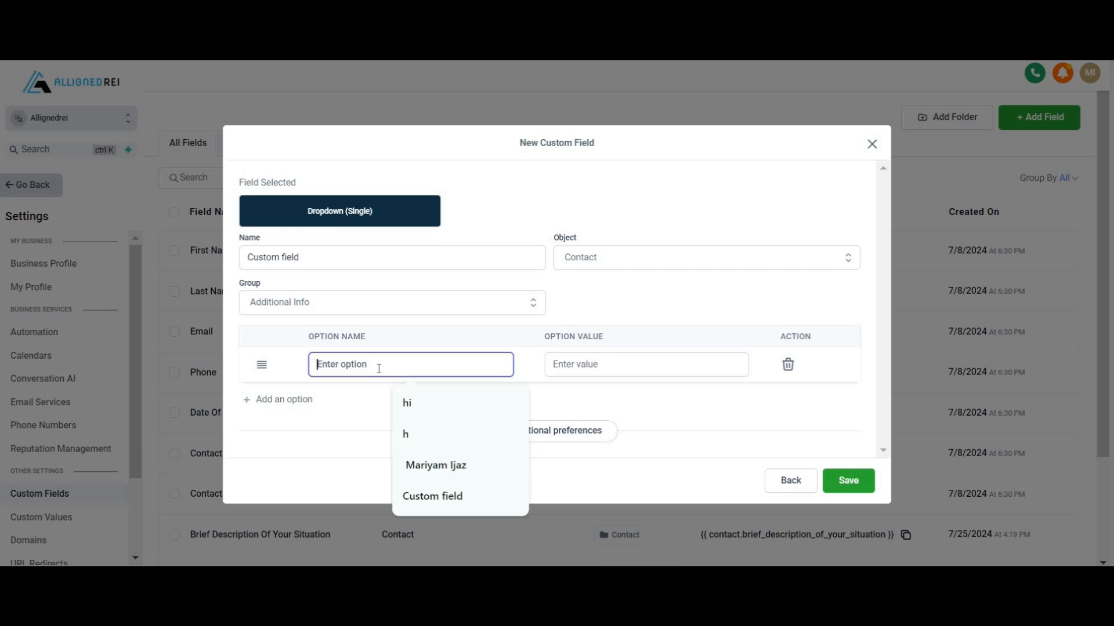
{"action": "type", "text": "Yes"}
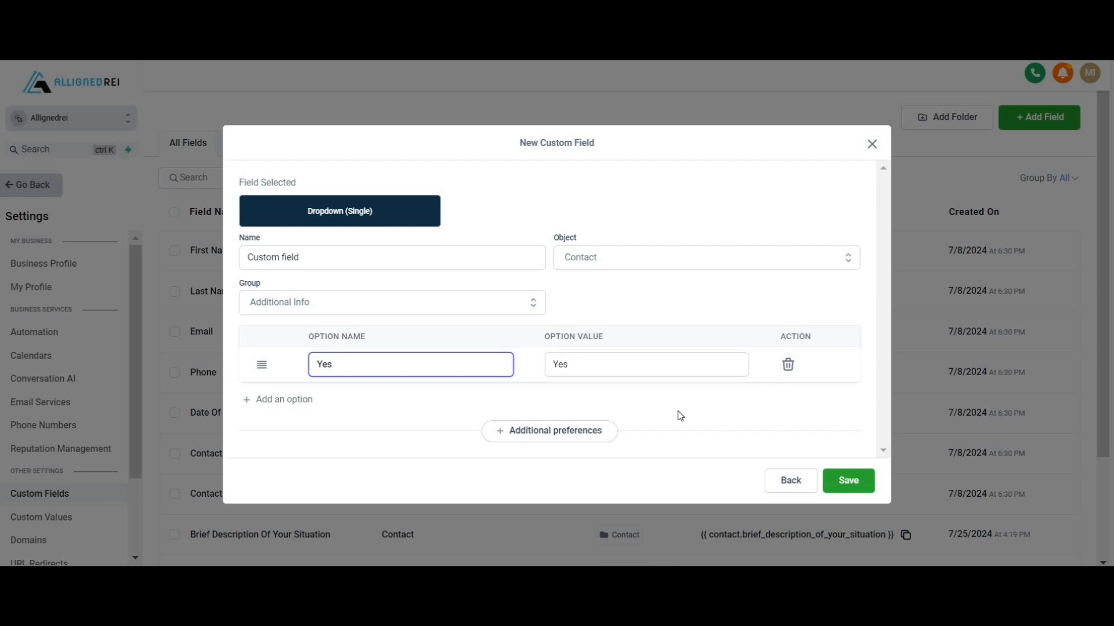
{"action": "left_click", "coordinate": [557, 432]}
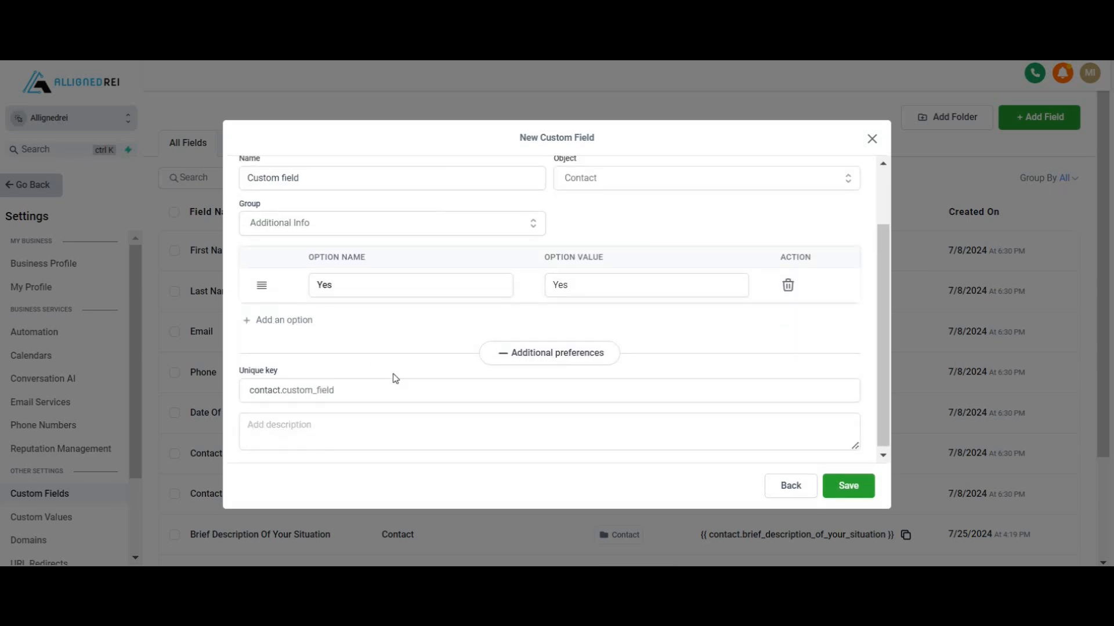
- Save the new dropdown custom field and leave the settings area for the main dashboard
{"action": "scroll", "coordinate": [467, 352], "scroll_direction": "up", "scroll_amount": 2}
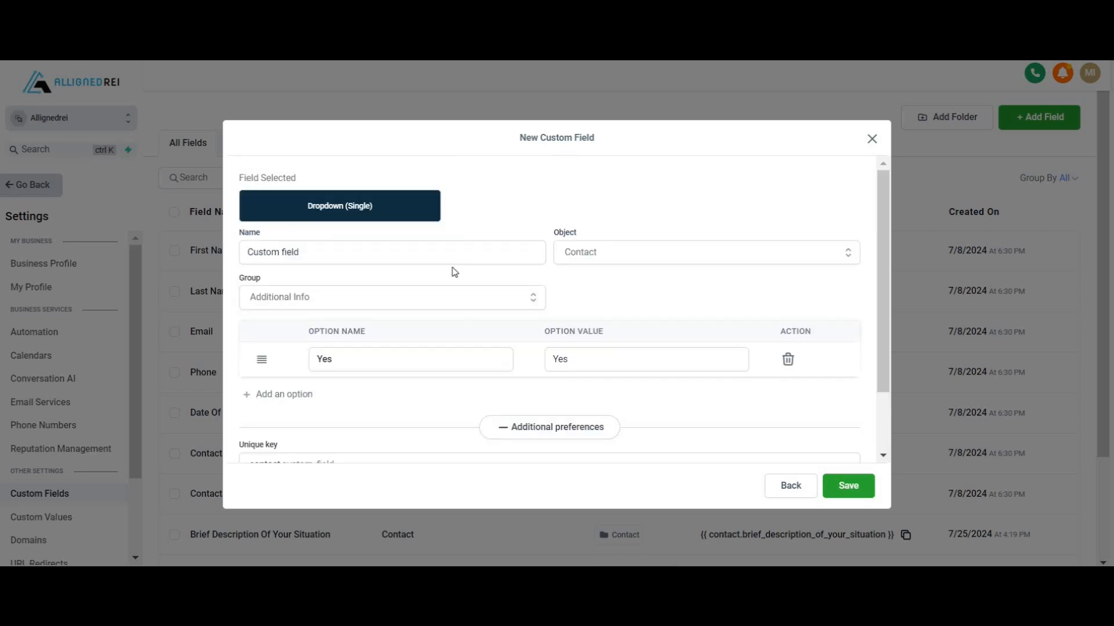
{"action": "left_click", "coordinate": [847, 489]}
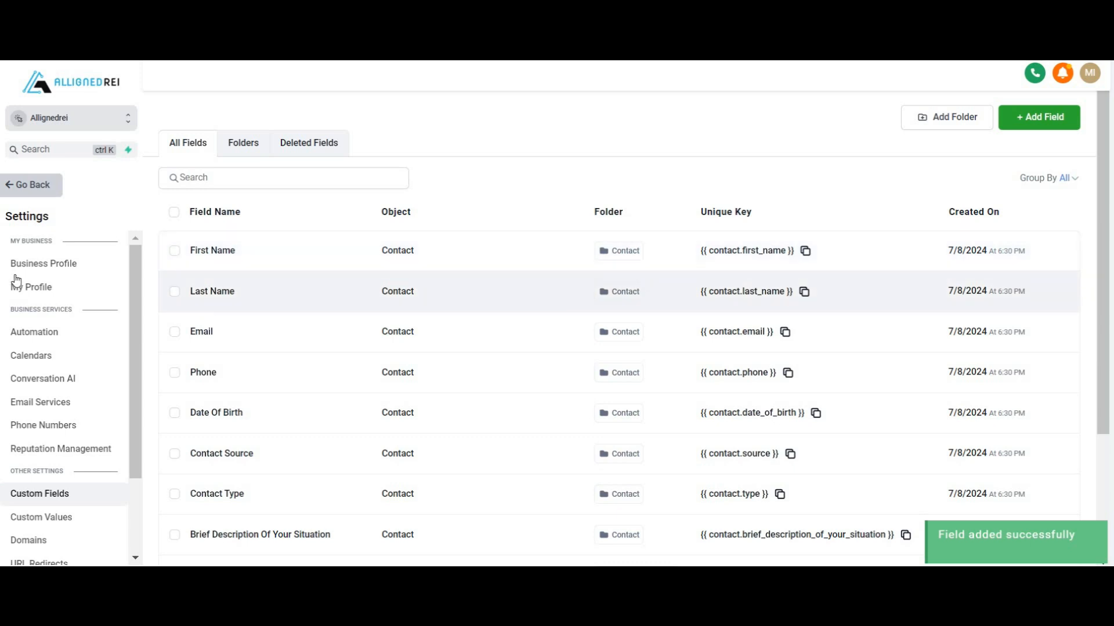
{"action": "left_click", "coordinate": [22, 186]}
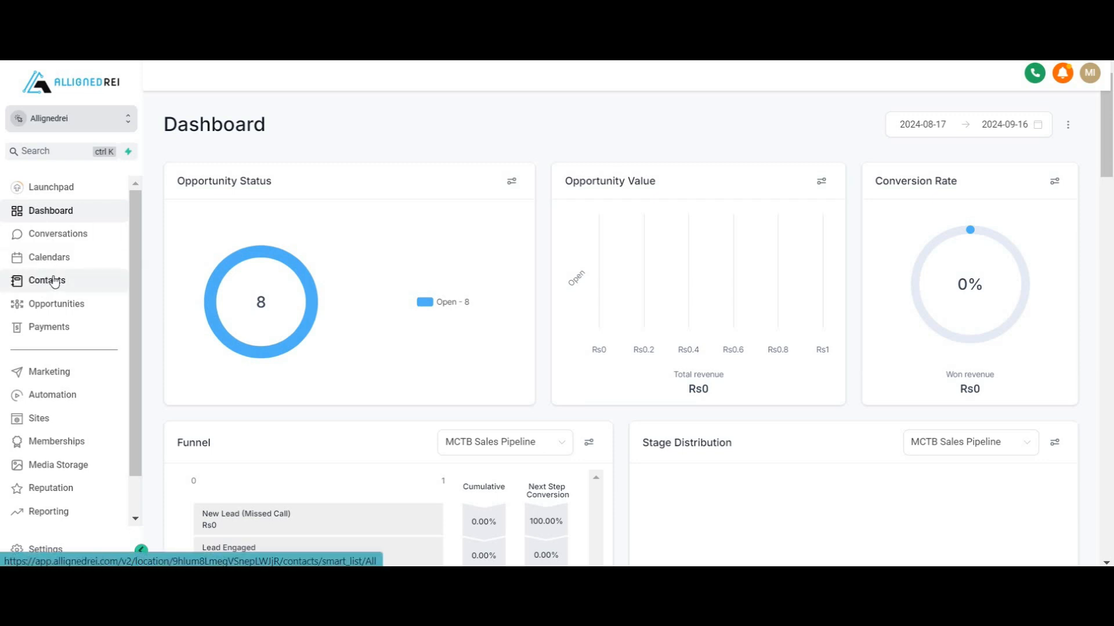
- Open the most recently created contact's record from the contacts list and expand its Additional Info group
{"action": "left_click", "coordinate": [54, 282]}
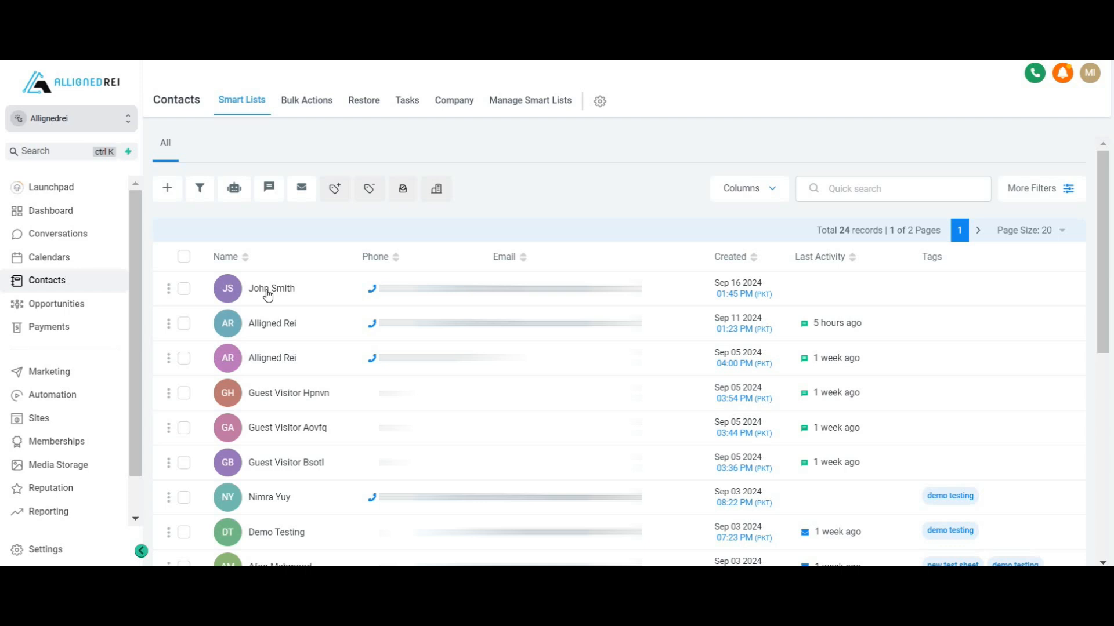
{"action": "left_click", "coordinate": [268, 293]}
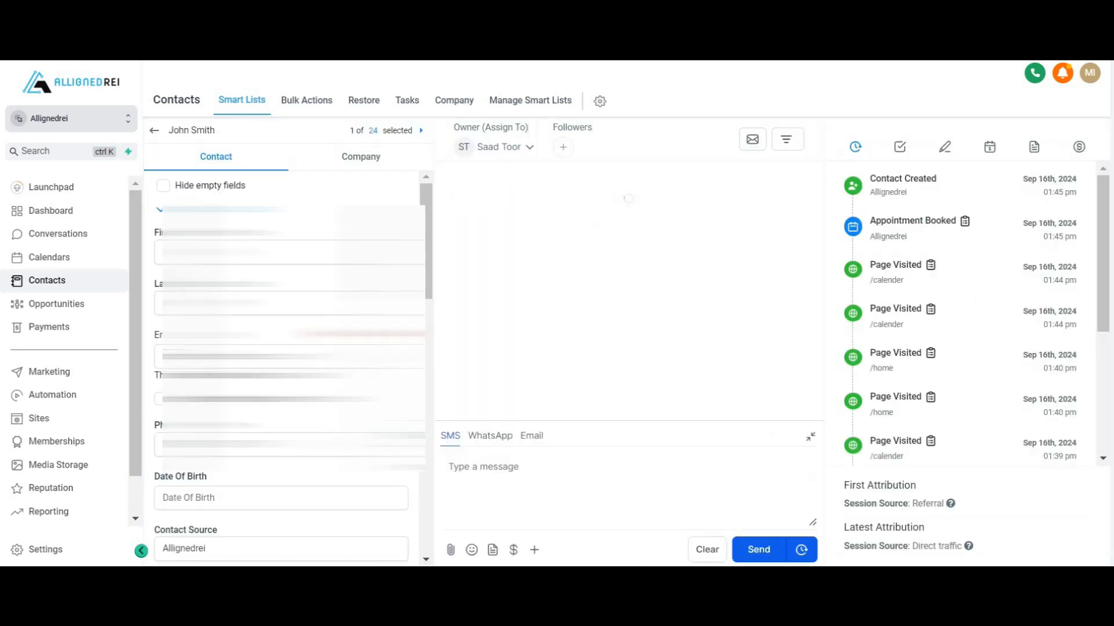
{"action": "scroll", "coordinate": [280, 339], "scroll_direction": "down", "scroll_amount": 3}
{"action": "scroll", "coordinate": [221, 195], "scroll_direction": "down", "scroll_amount": 5}
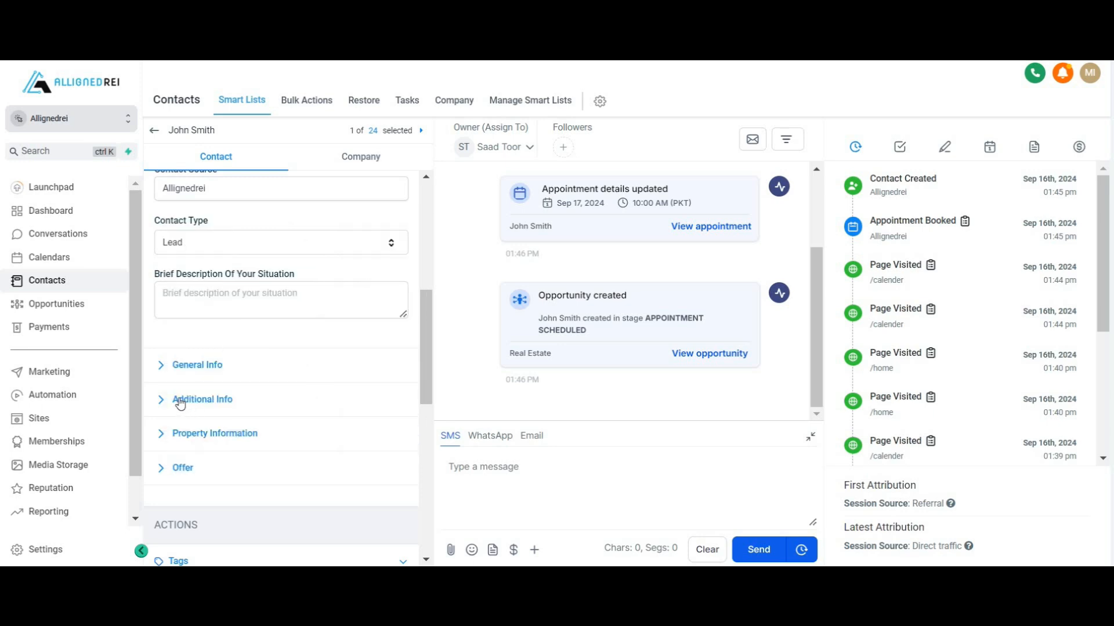
{"action": "left_click", "coordinate": [180, 401]}
{"action": "scroll", "coordinate": [180, 400], "scroll_direction": "down", "scroll_amount": 1}
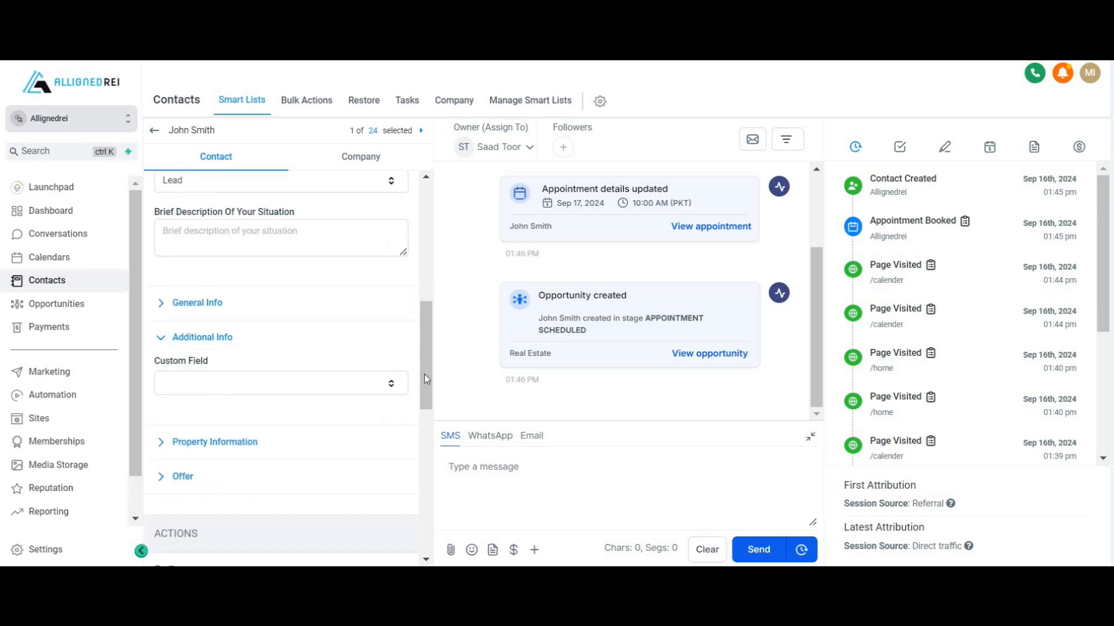
- Set the contact's Custom Field dropdown to "Yes" and save the change to the record
{"action": "left_click", "coordinate": [386, 389]}
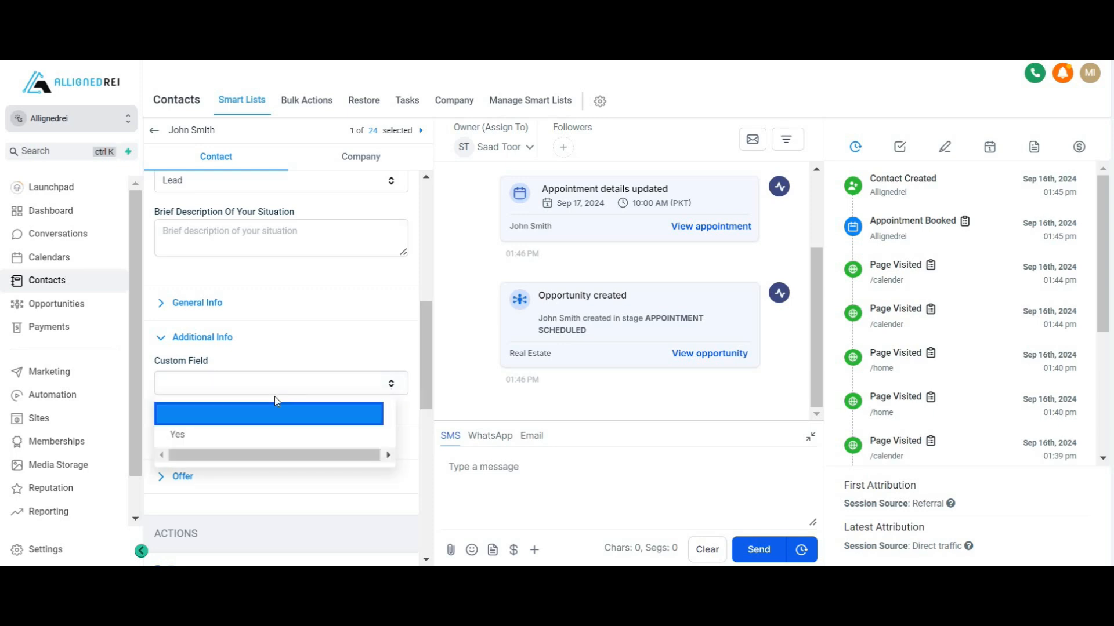
{"action": "left_click", "coordinate": [189, 439]}
{"action": "scroll", "coordinate": [340, 484], "scroll_direction": "down", "scroll_amount": 2}
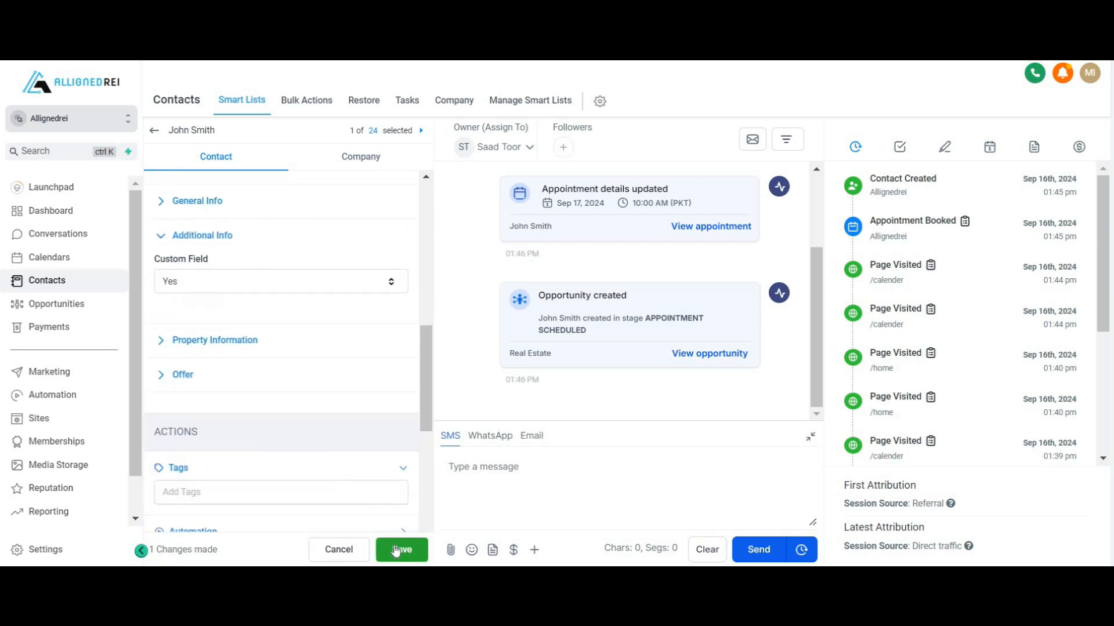
{"action": "left_click", "coordinate": [397, 550]}
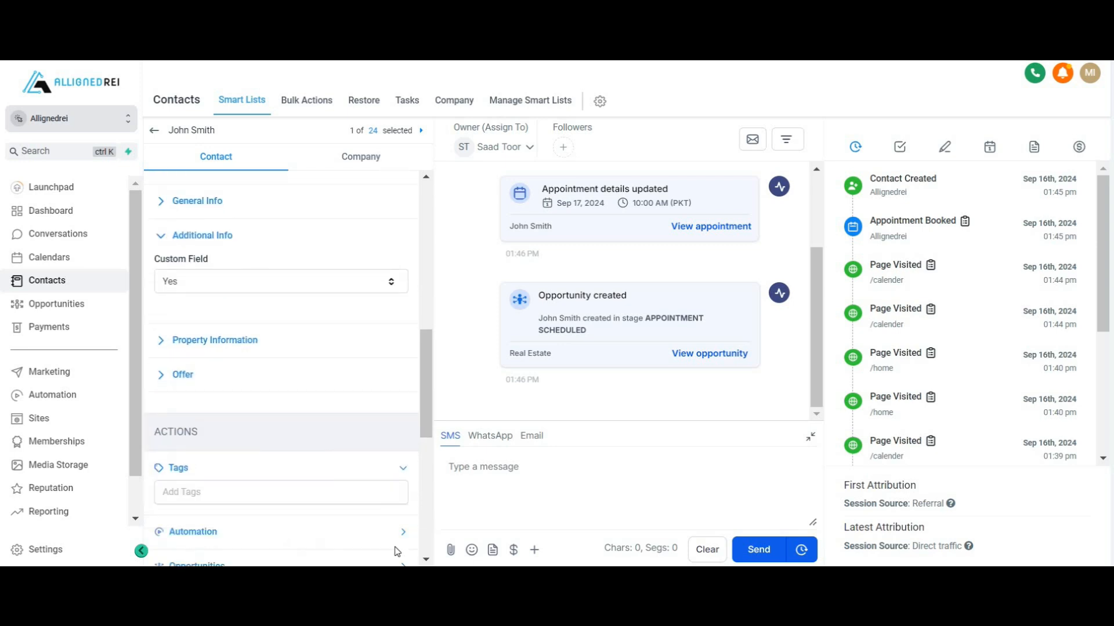
{"action": "scroll", "coordinate": [334, 298], "scroll_direction": "up", "scroll_amount": 2}
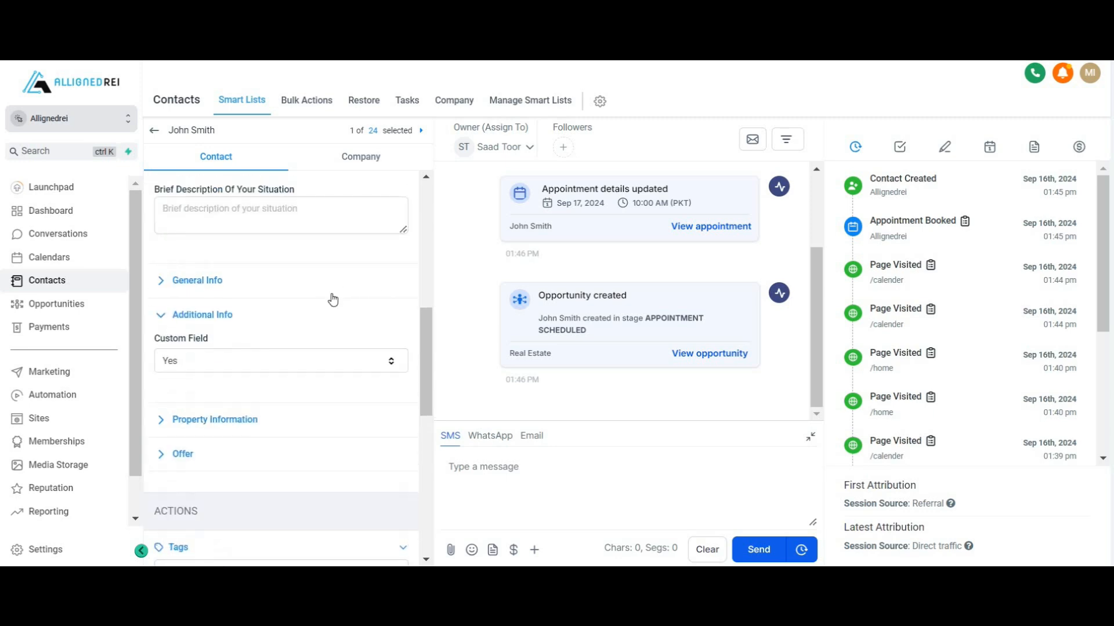